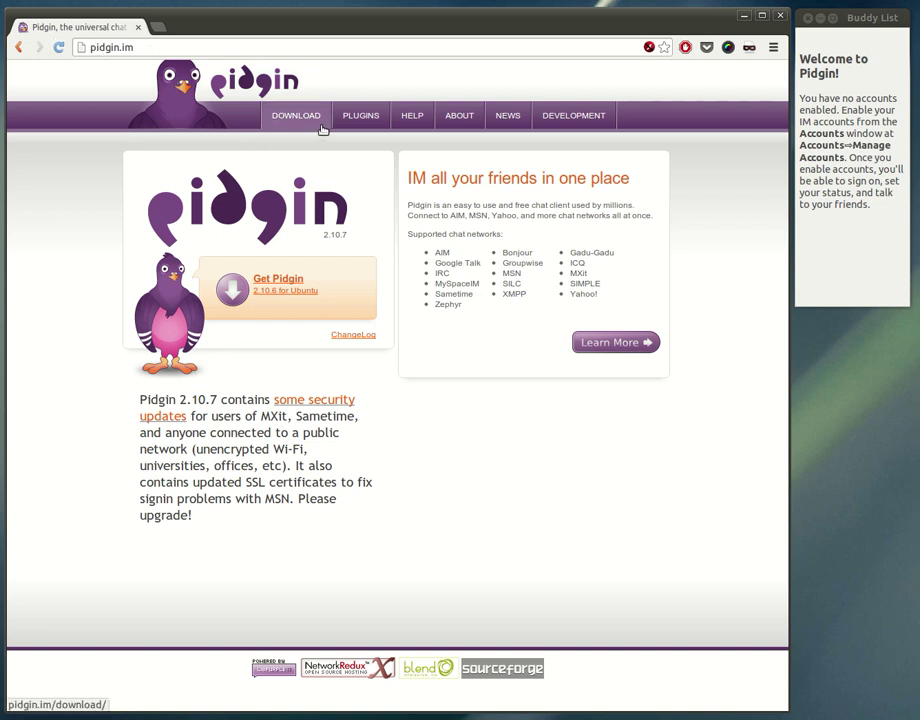
Go to pidgin.im's Download section and view the Windows, then the Mac OS X instructions
click(316, 122)
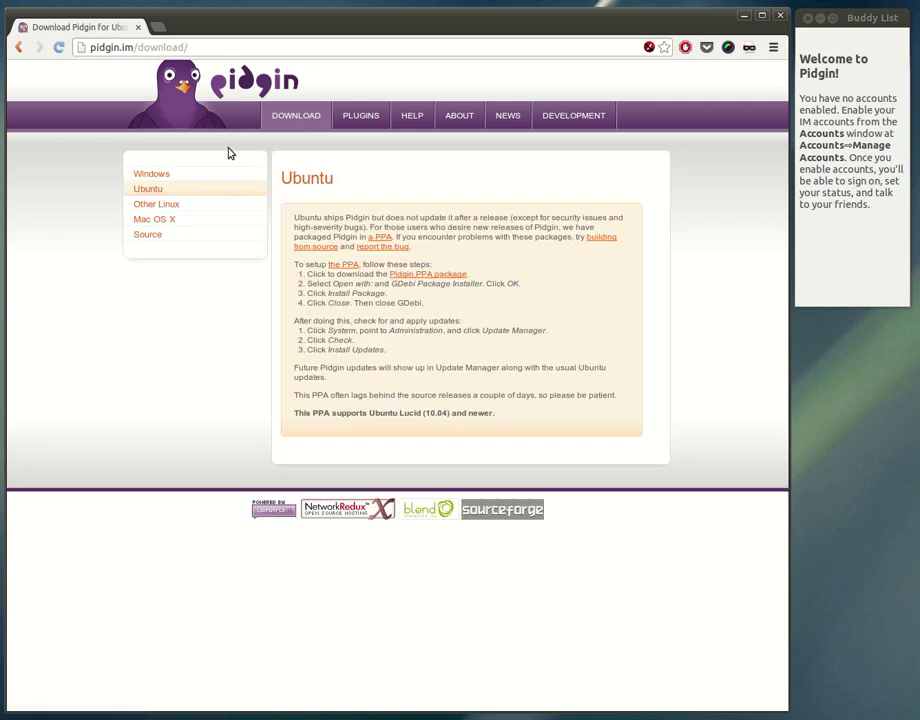
click(165, 174)
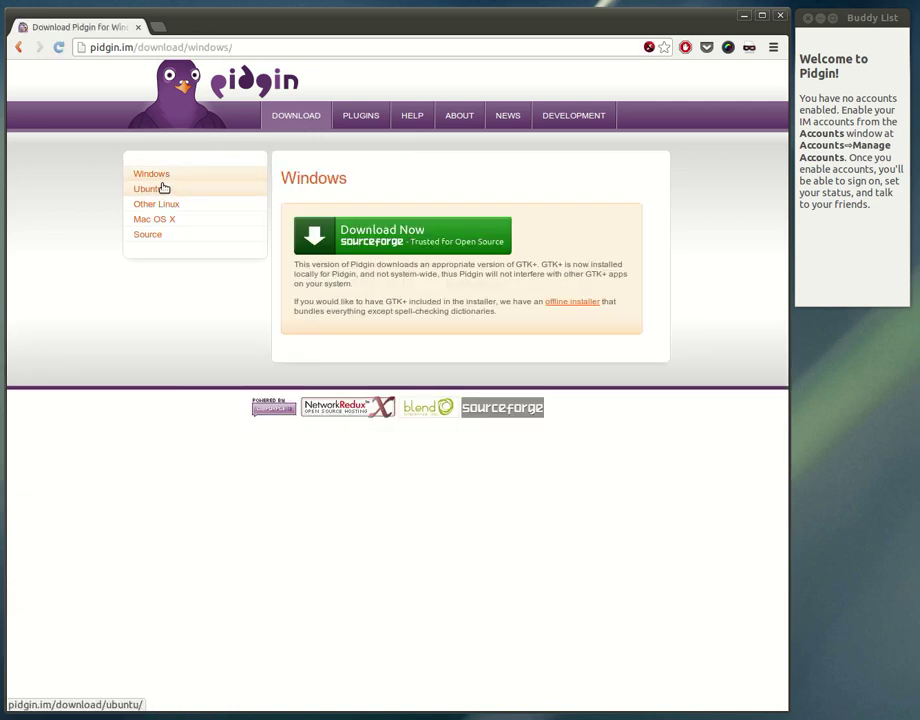
click(155, 218)
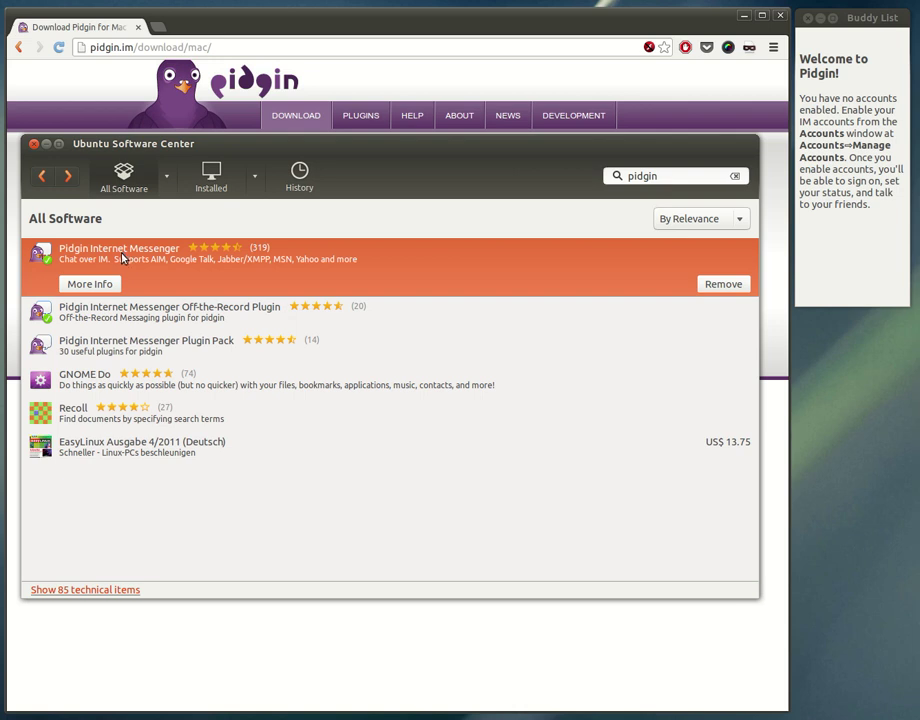
Return to the Pidgin Buddy List and start adding a new account from the Accounts window
click(488, 97)
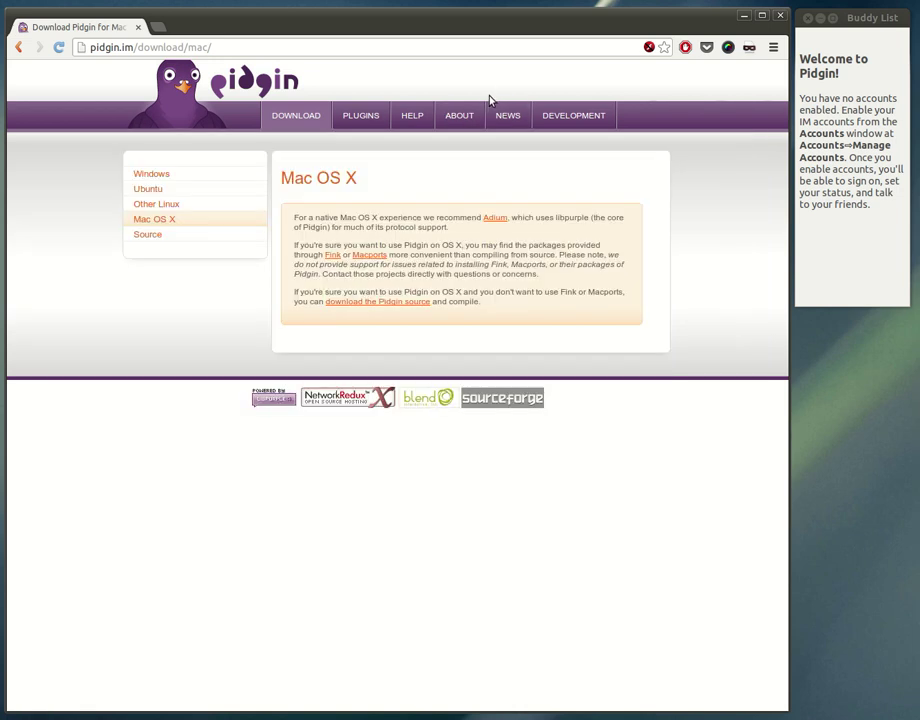
click(856, 139)
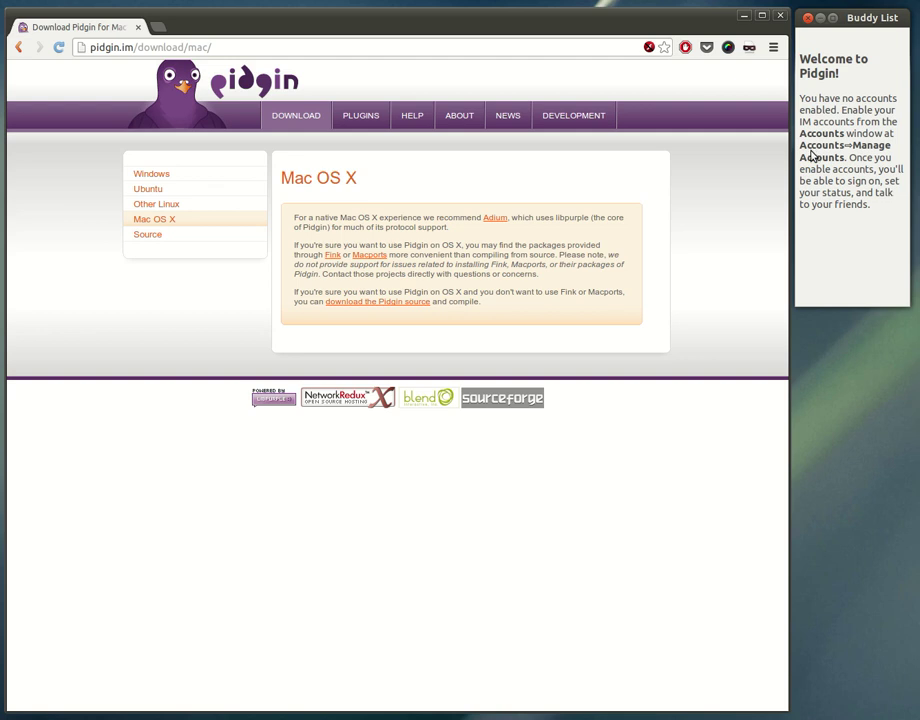
key(ctrl+a)
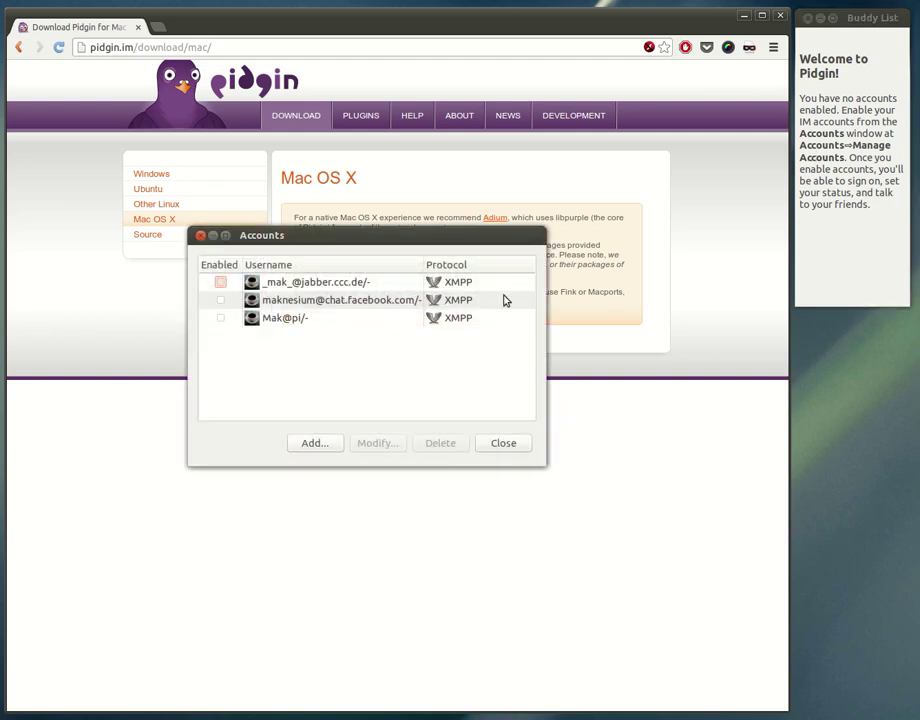
click(337, 437)
Choose the XMPP protocol and enter the account username, domain chat.startplatz.de and resource '-'
click(405, 262)
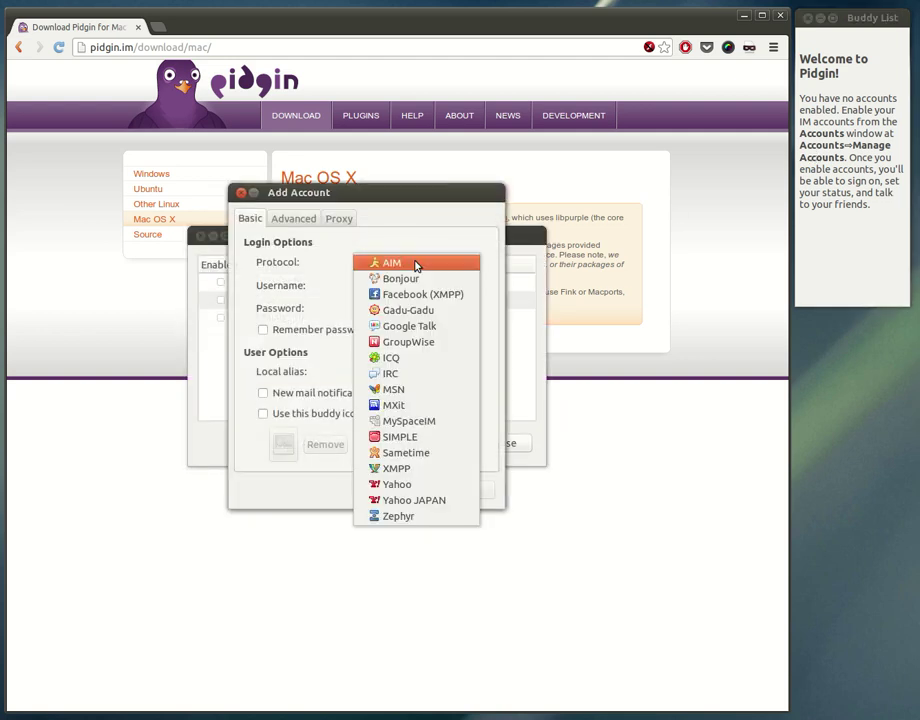
click(405, 470)
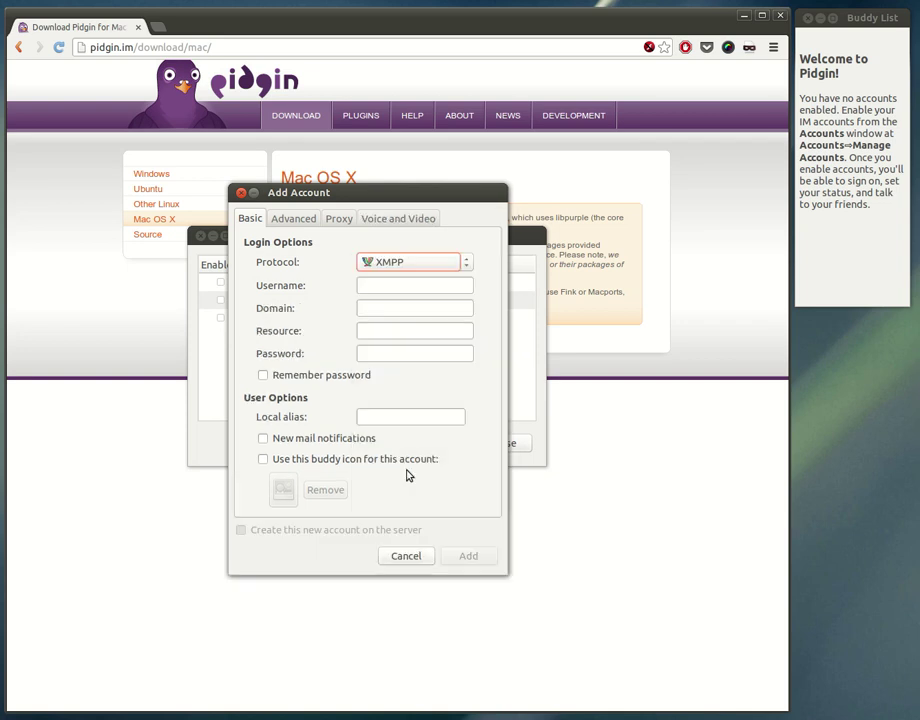
click(375, 286)
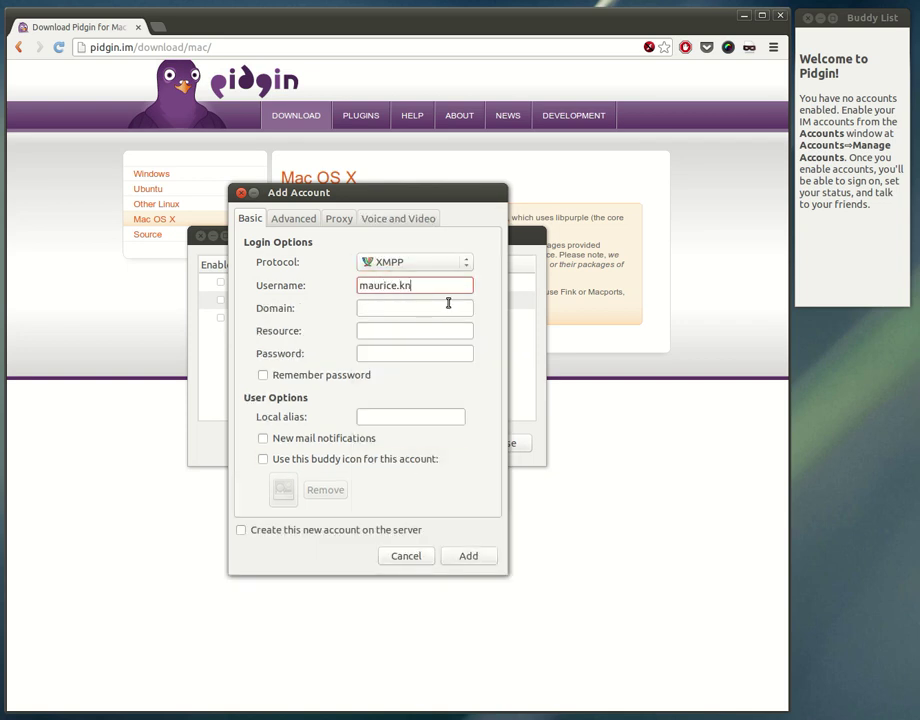
click(448, 303)
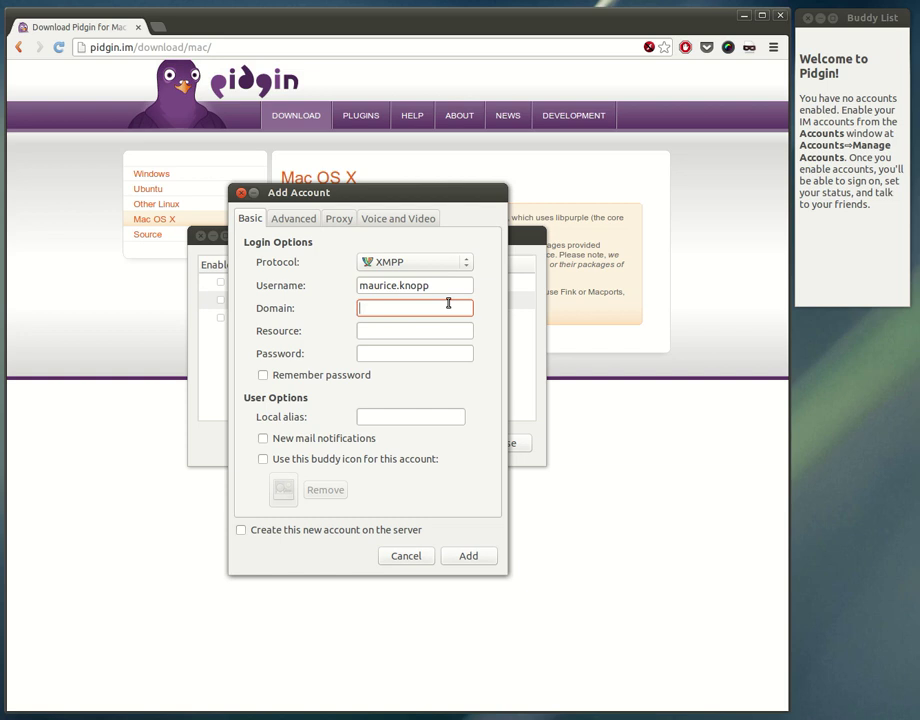
text(chat.startplatz.de)
key(Tab)
text(-)
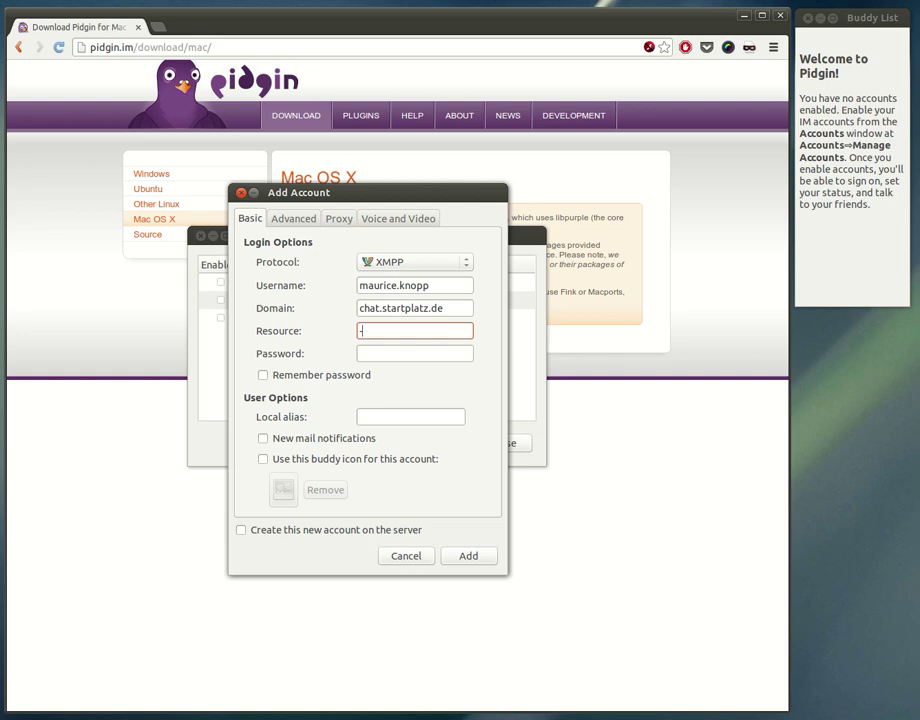
Enter the account password with Remember password ticked, set a local alias, and add the account
click(414, 353)
text(*)
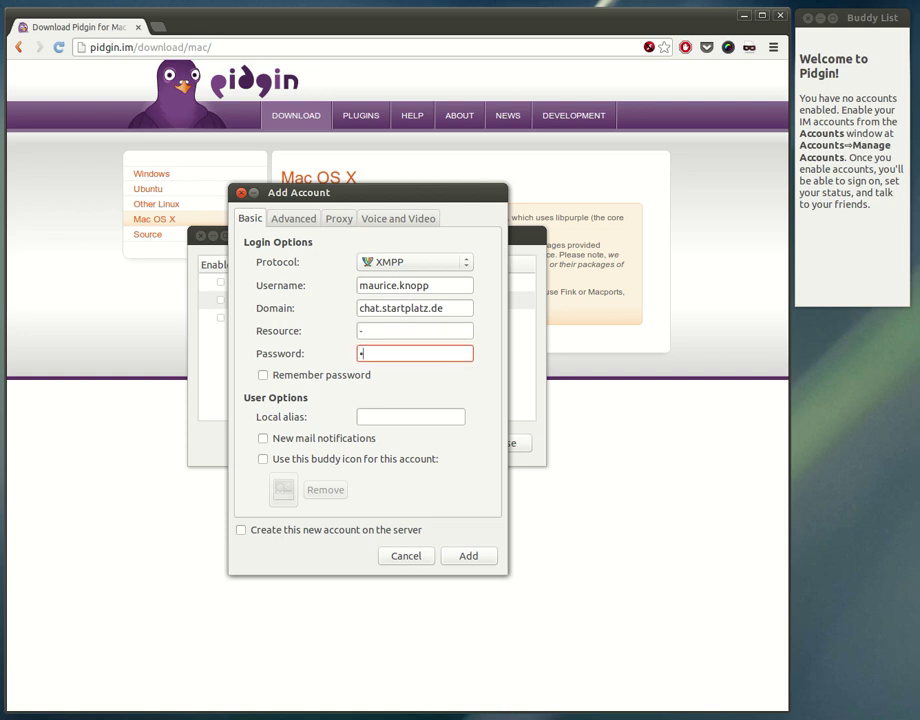
text(***********)
key(Tab)
key(space)
click(378, 417)
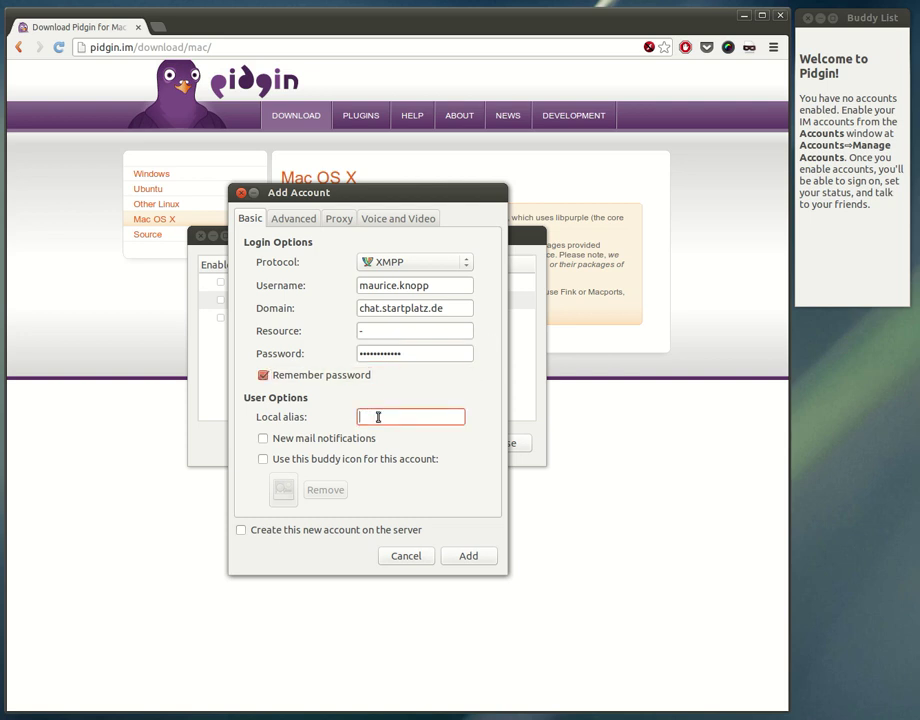
text(Maurice)
click(469, 556)
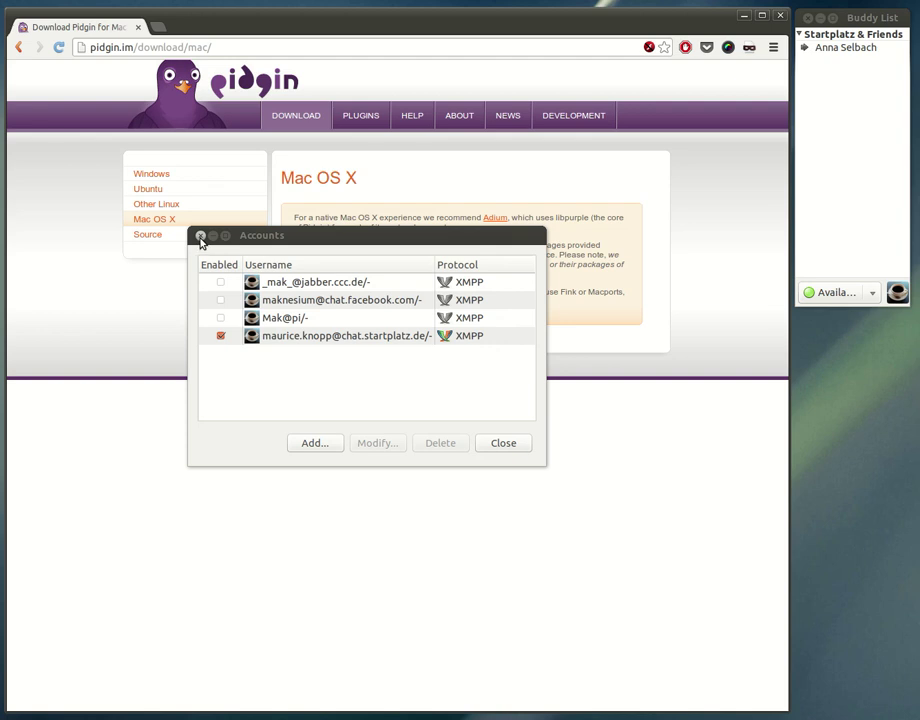
Close the Accounts window and select the single contact under Startplatz & Friends
click(200, 236)
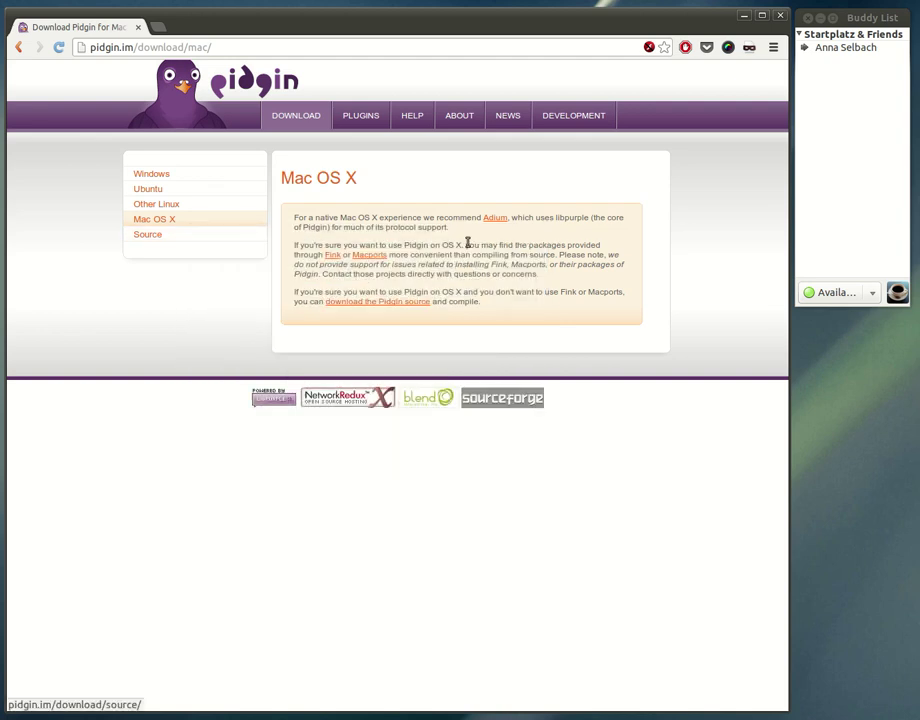
click(840, 48)
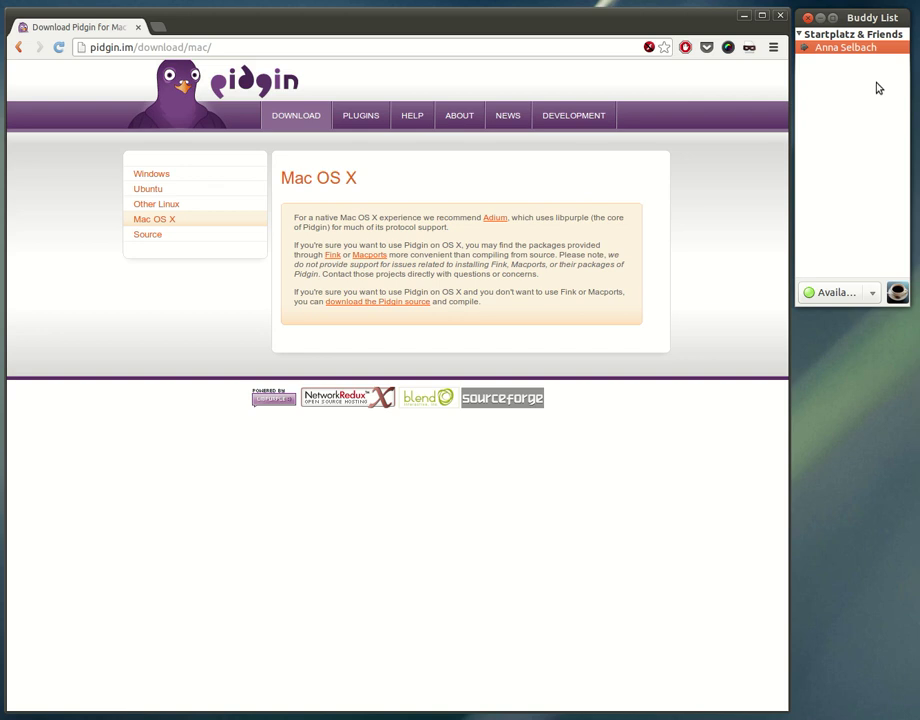
Open a chat with the contact and send a greeting ending in a ':)' smiley
double_click(846, 47)
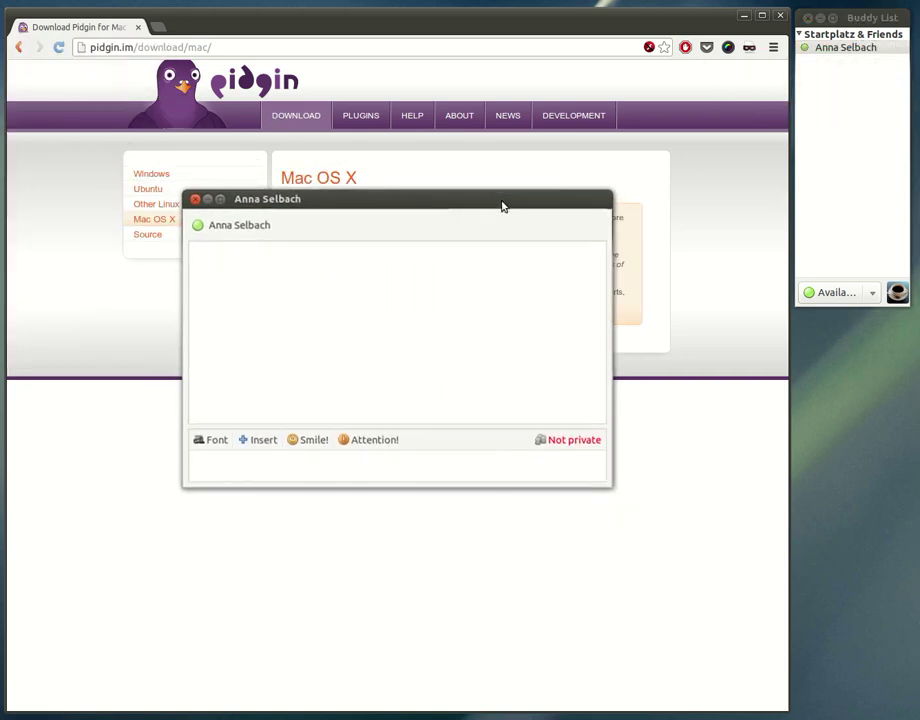
text(hi anna)
key(BackSpace)
key(BackSpace)
key(BackSpace)
key(BackSpace)
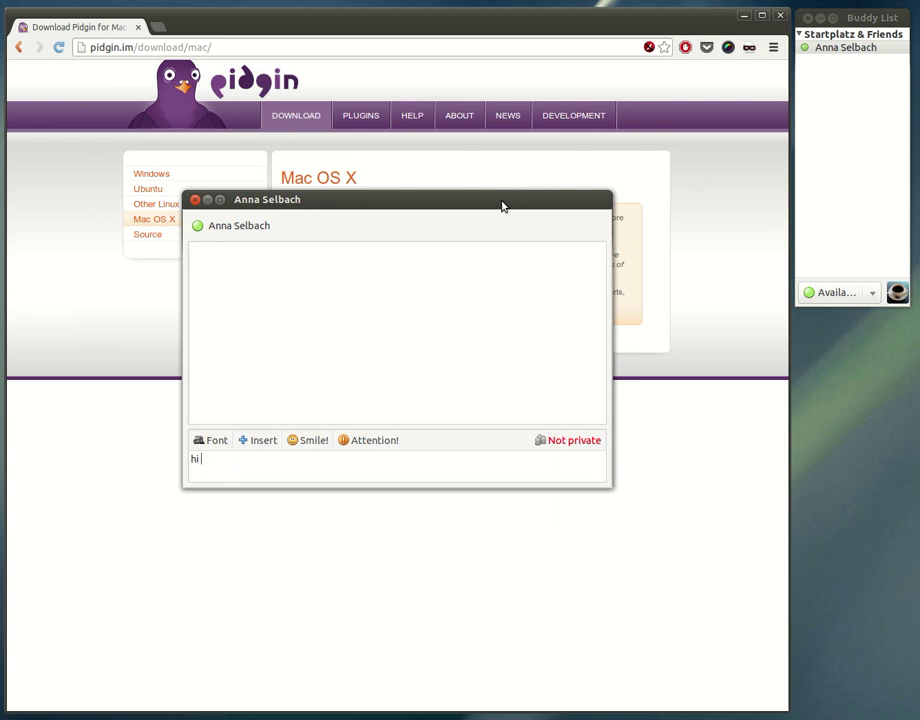
text(Anna :))
key(Return)
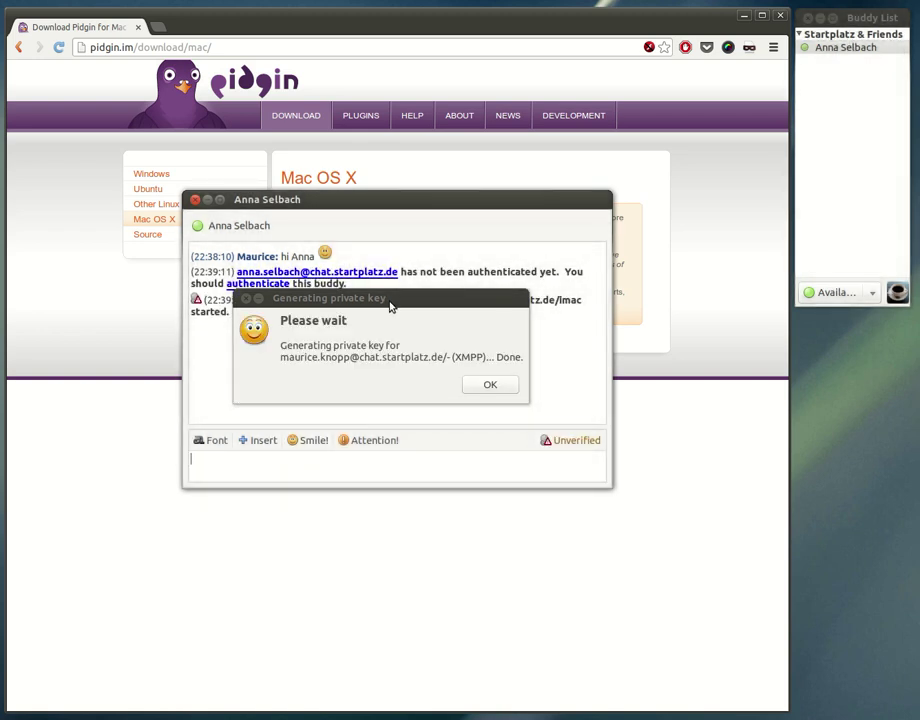
Dismiss the finished private-key generation notice with OK
click(489, 386)
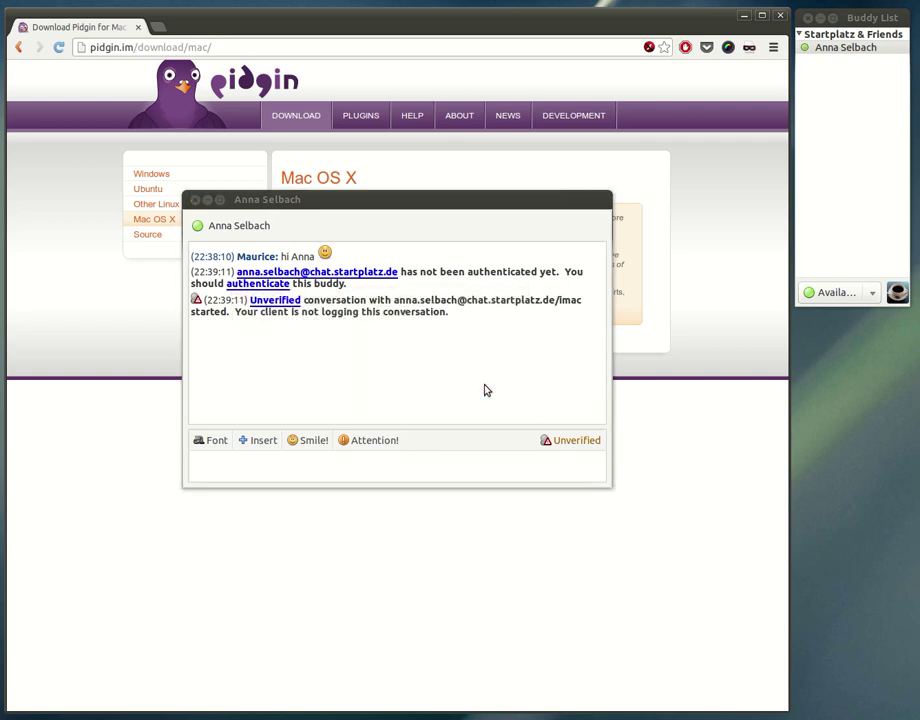